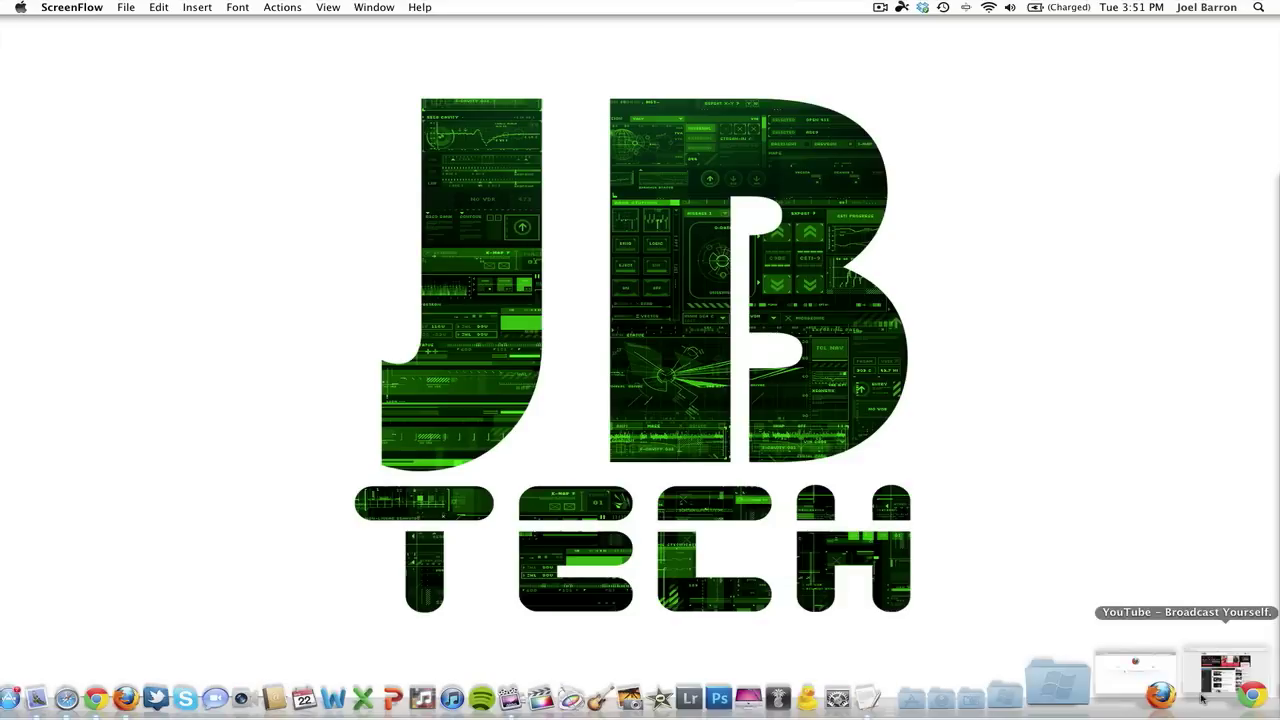
Step: Restore the minimized Chrome window with the YouTube guide from the Dock
click(1195, 680)
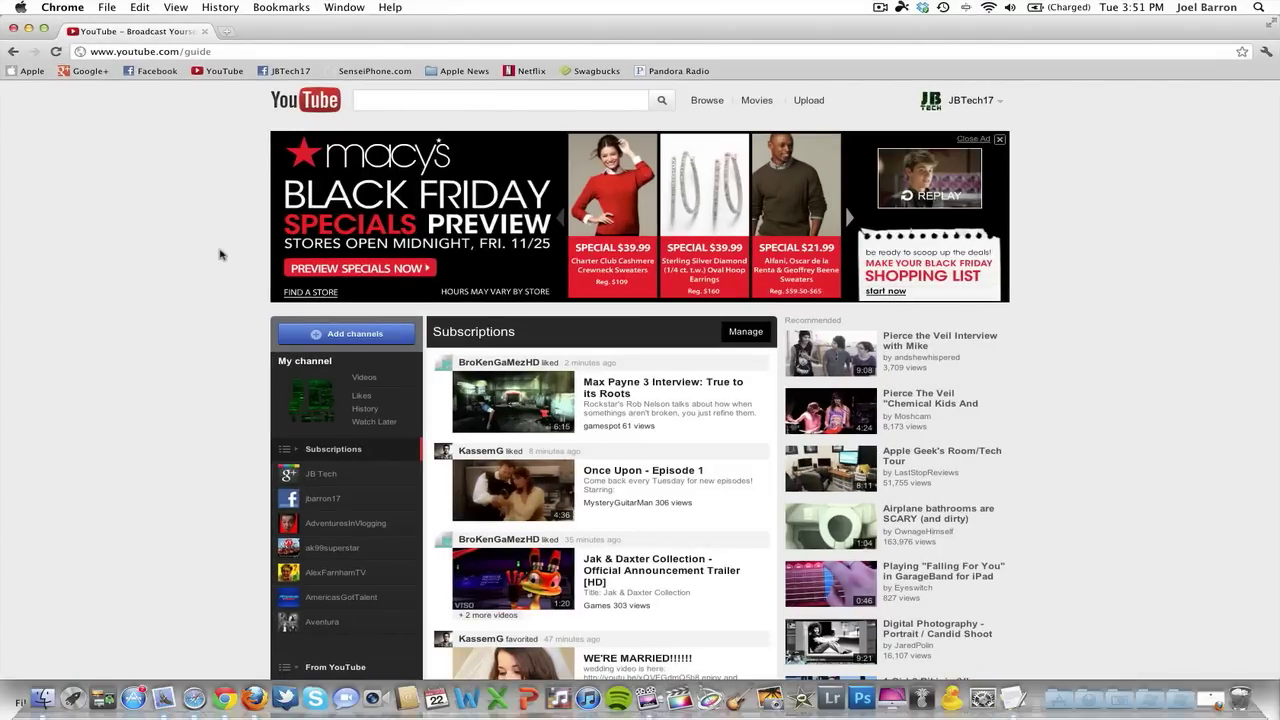
click(332, 482)
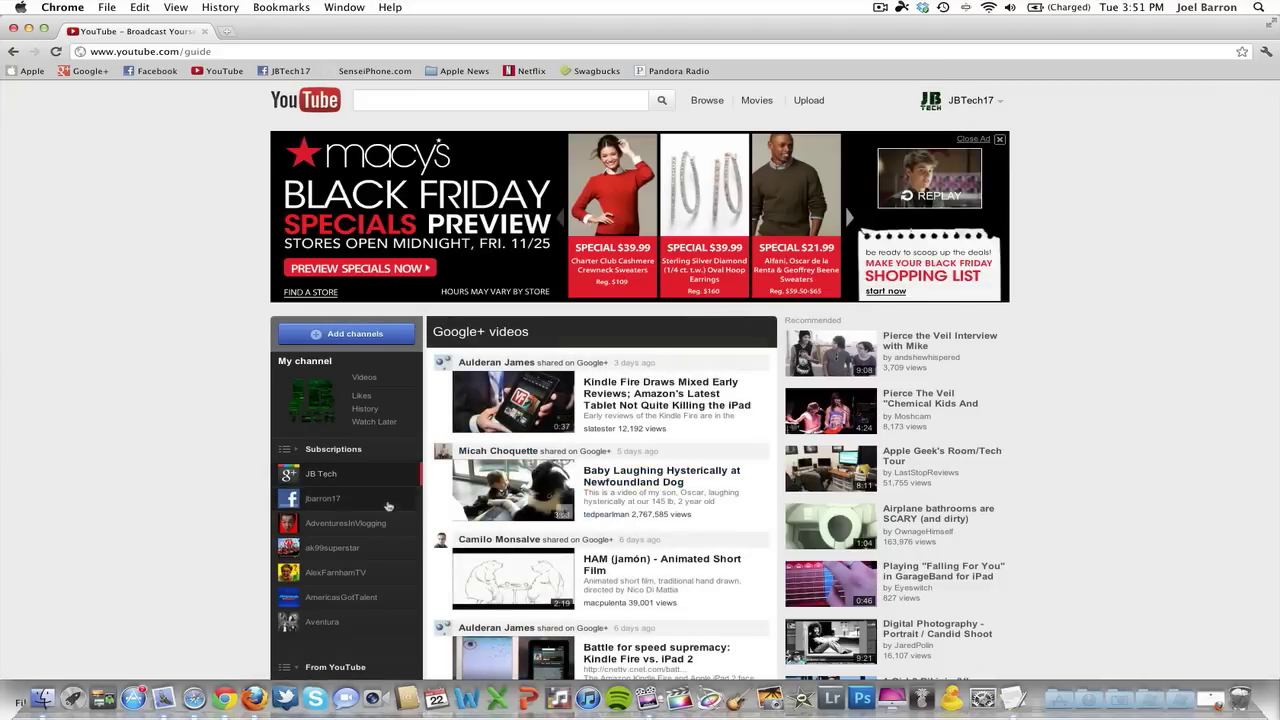
click(356, 500)
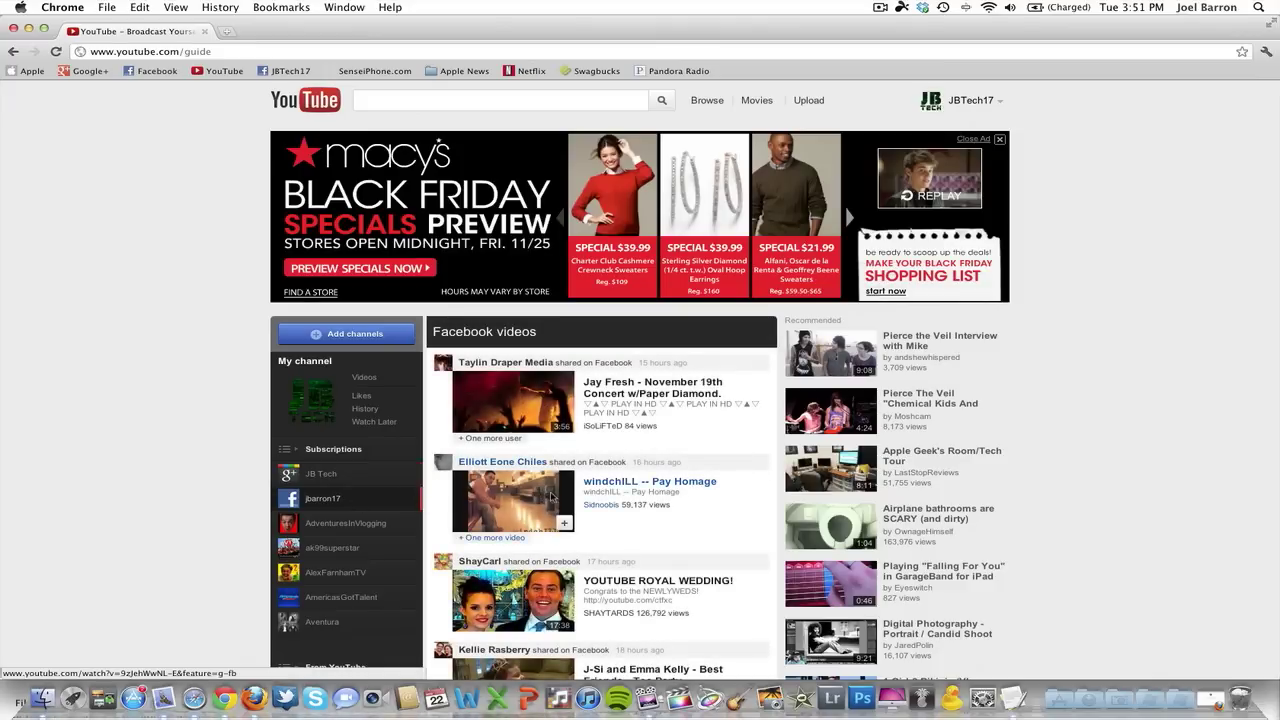
scroll(560, 497, down, 5)
scroll(400, 515, up, 5)
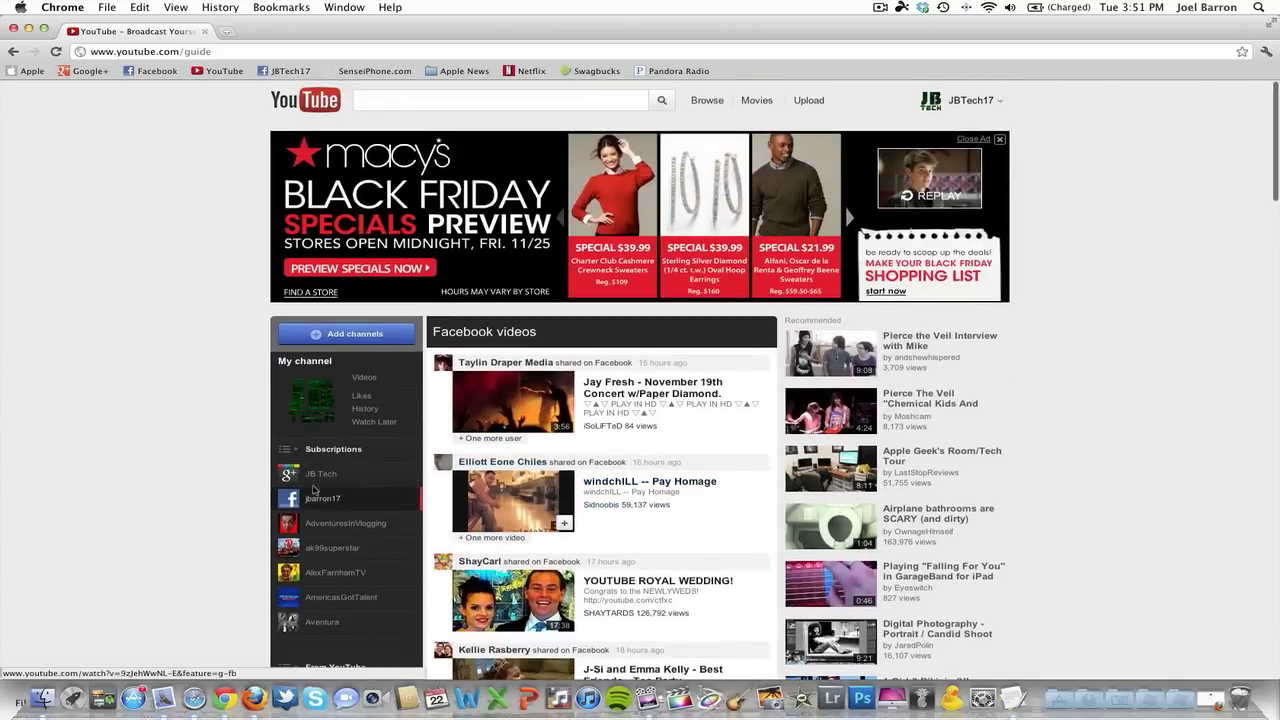
scroll(320, 500, down, 1)
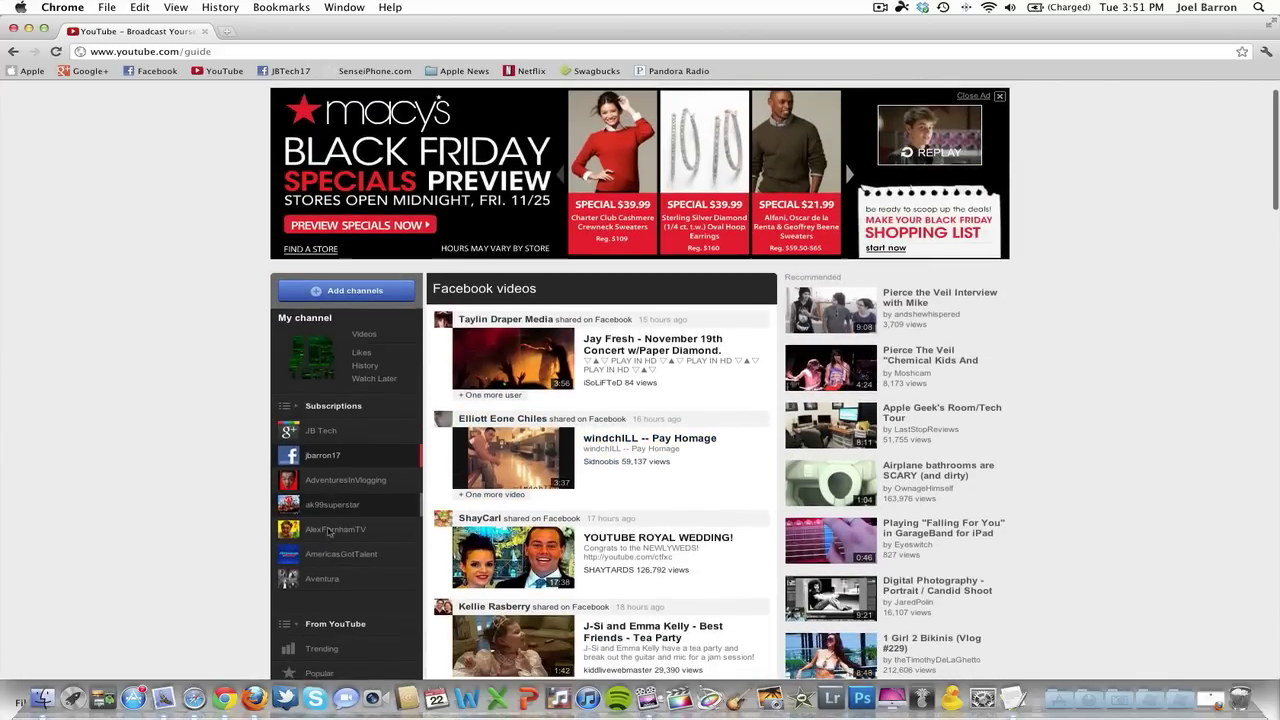
click(297, 408)
scroll(320, 450, down, 5)
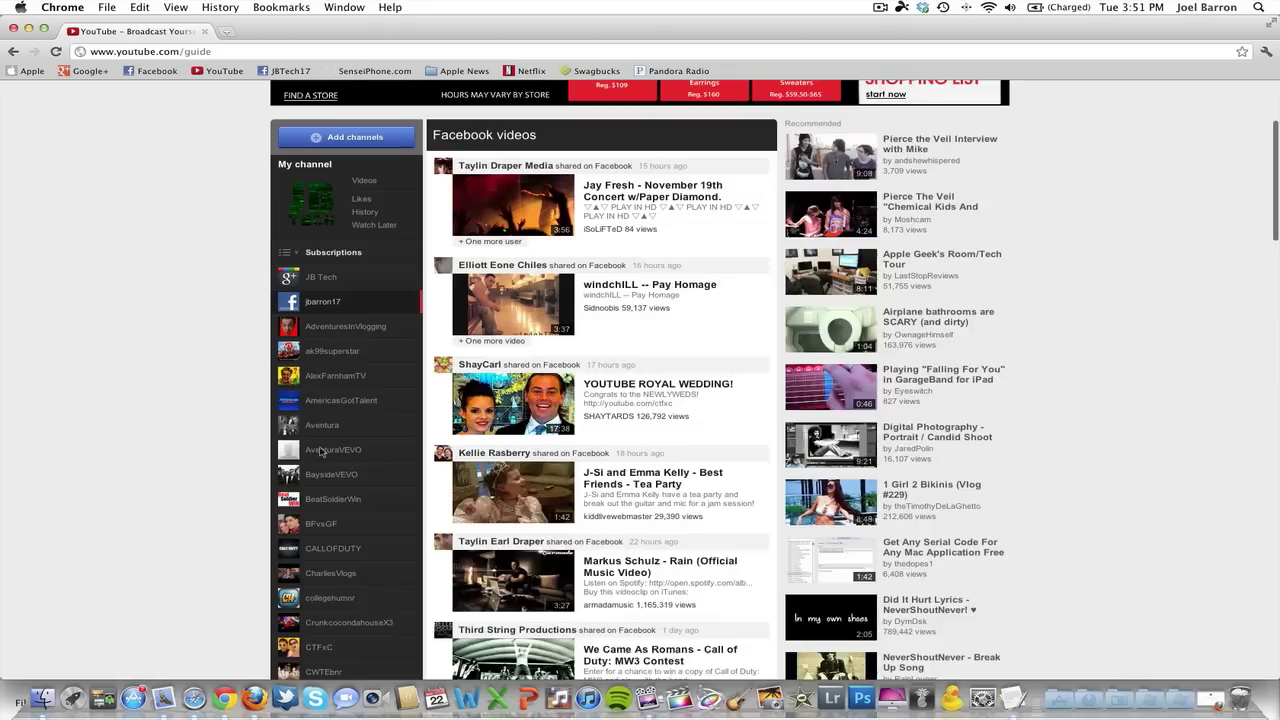
scroll(320, 453, down, 4)
scroll(316, 460, up, 10)
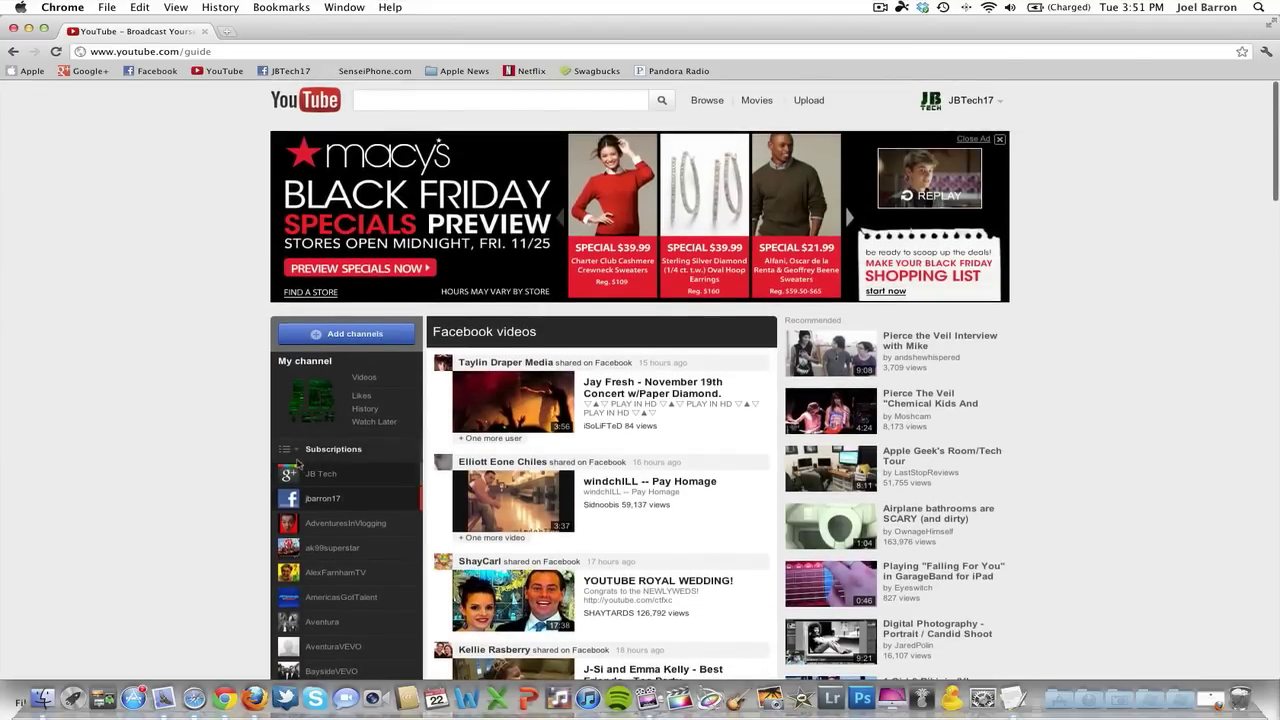
click(316, 455)
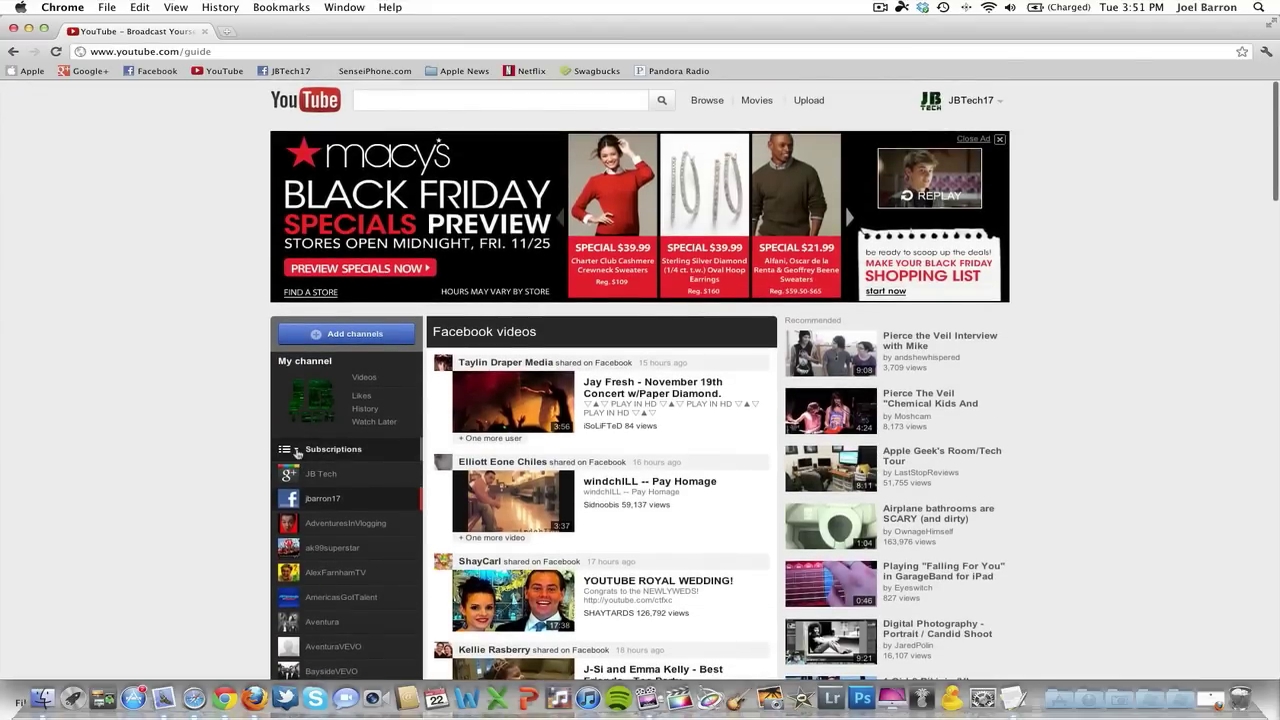
click(345, 595)
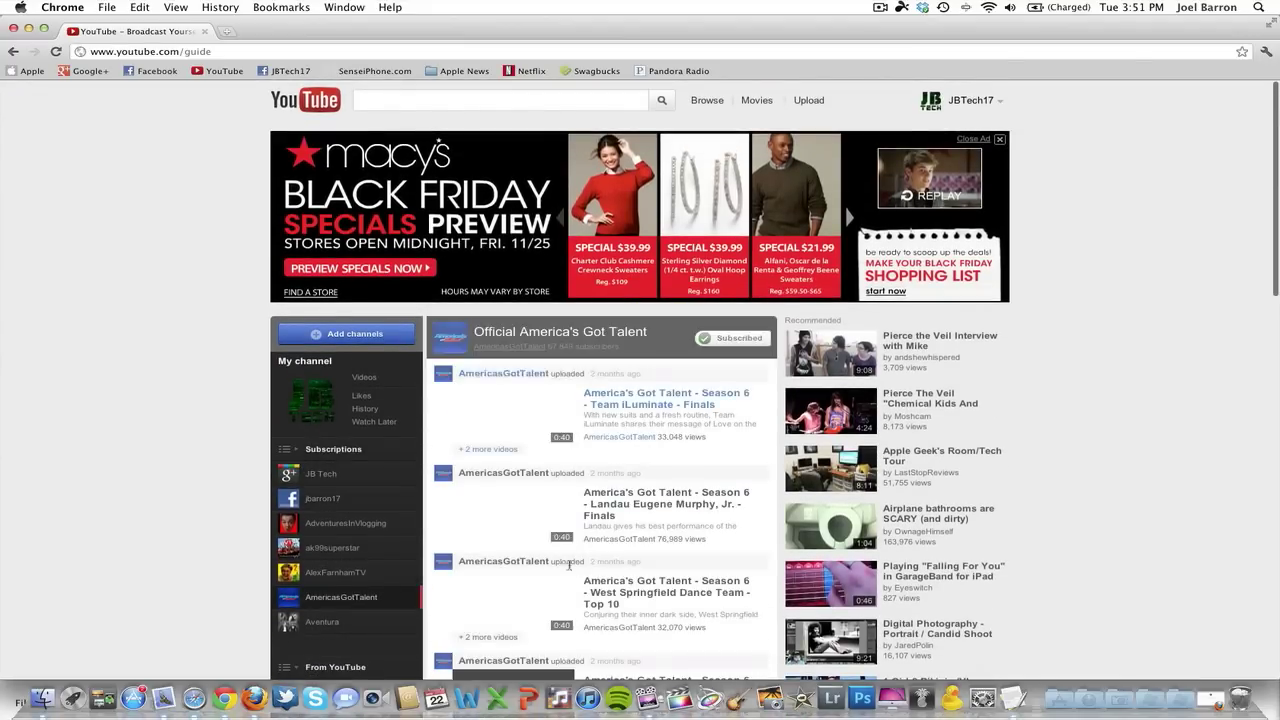
click(332, 455)
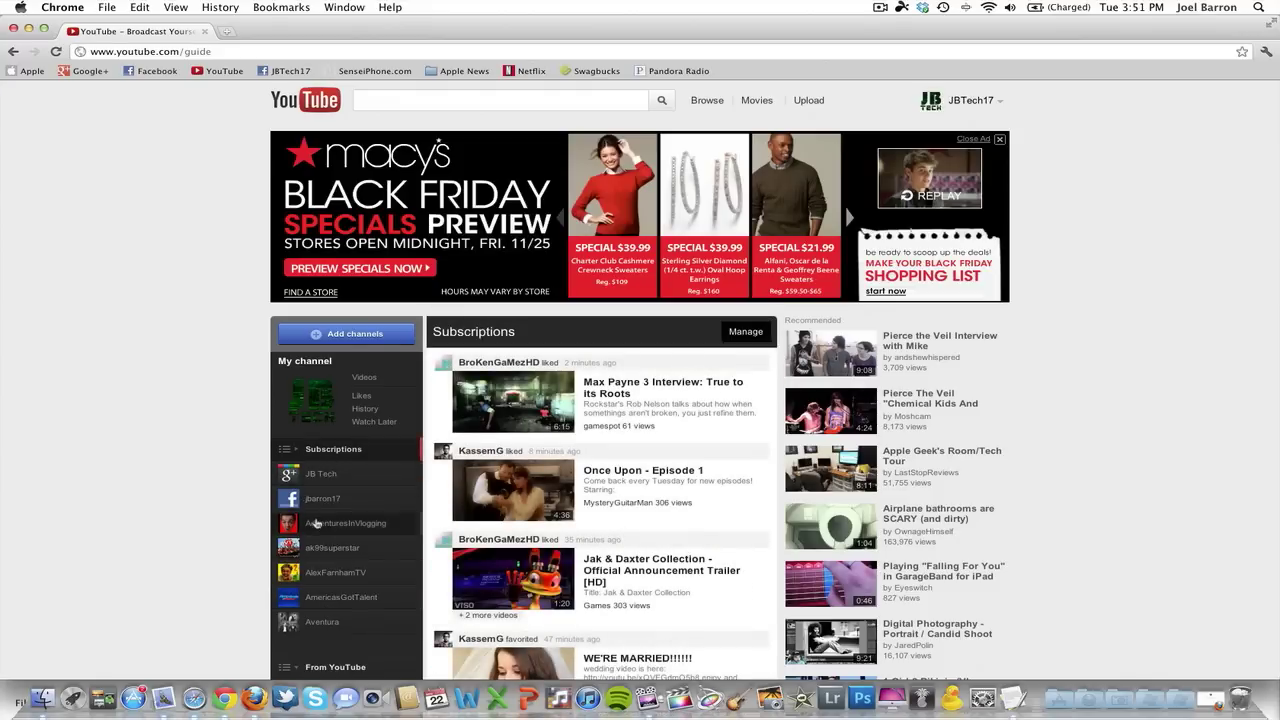
Step: Under From YouTube in the guide, view the Trending list, then the Popular feed
scroll(328, 465, down, 5)
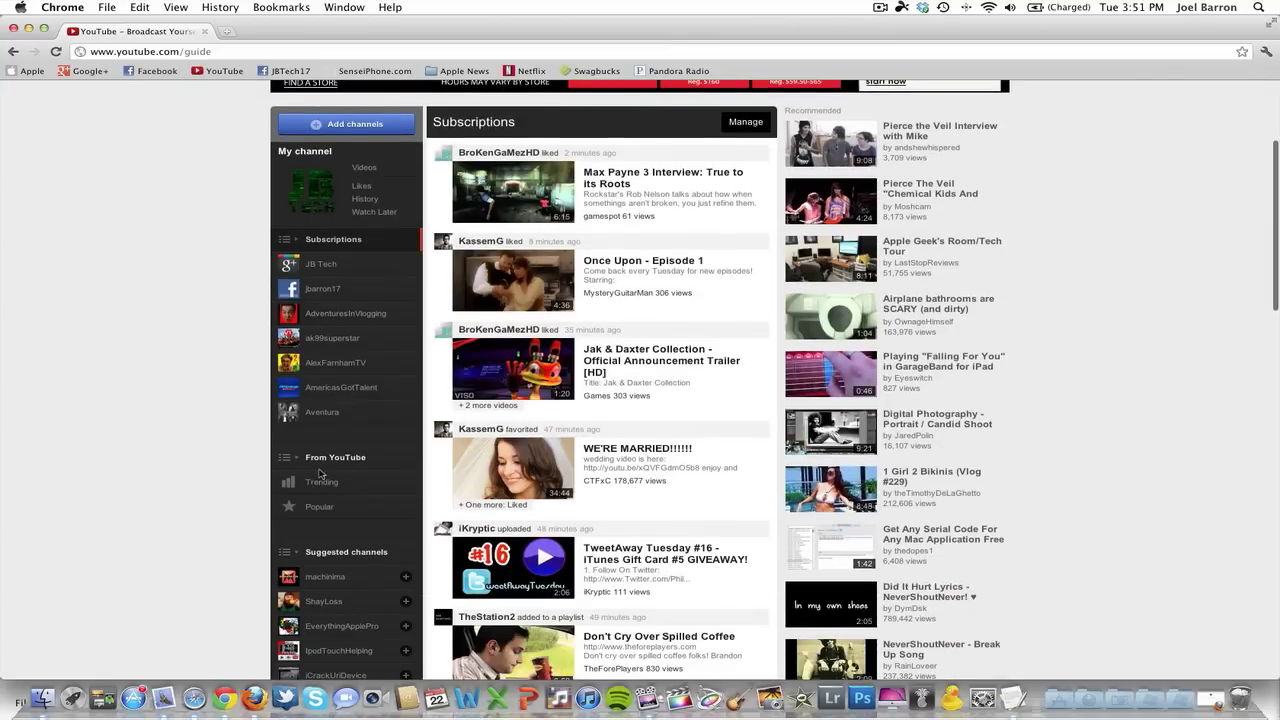
scroll(322, 474, up, 1)
click(333, 472)
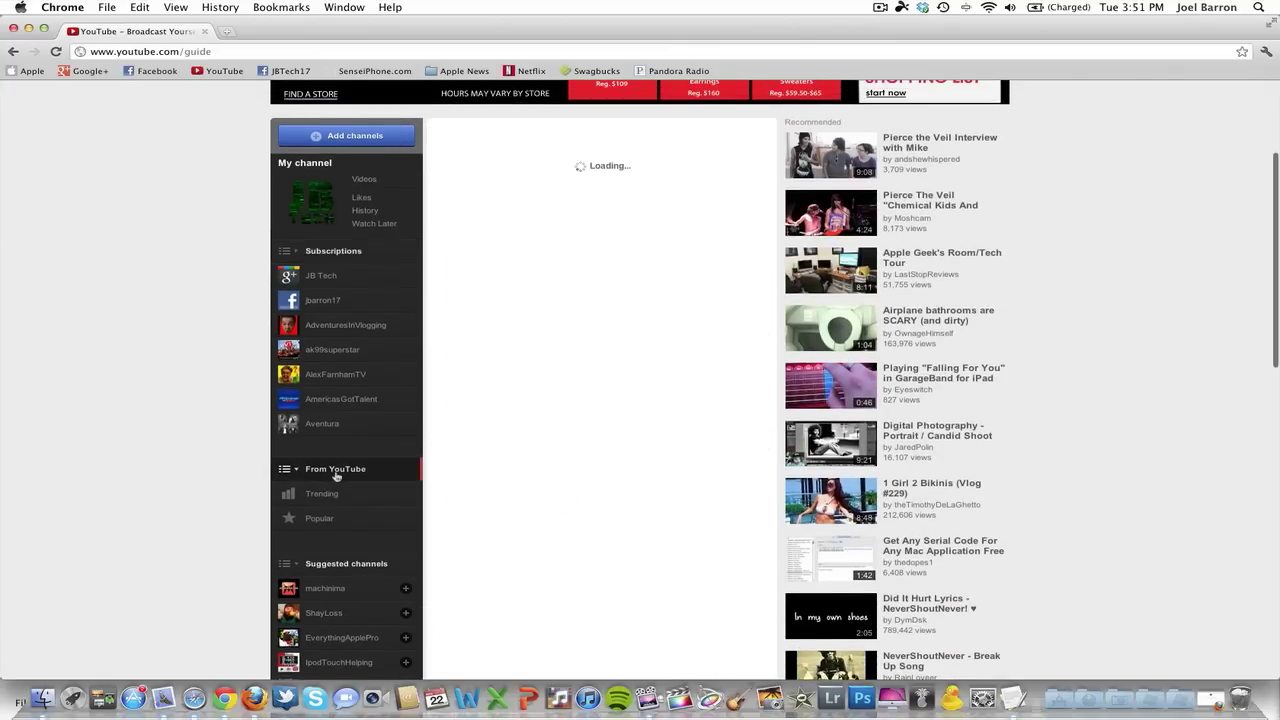
click(333, 494)
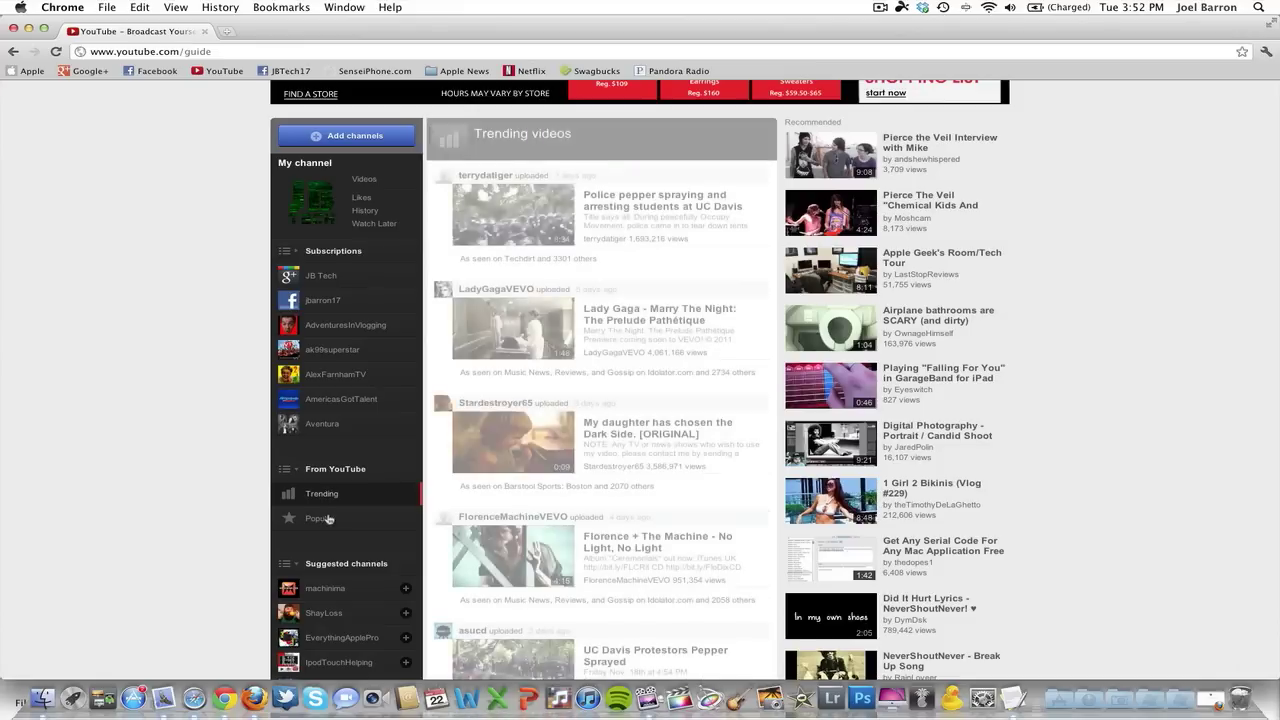
click(328, 518)
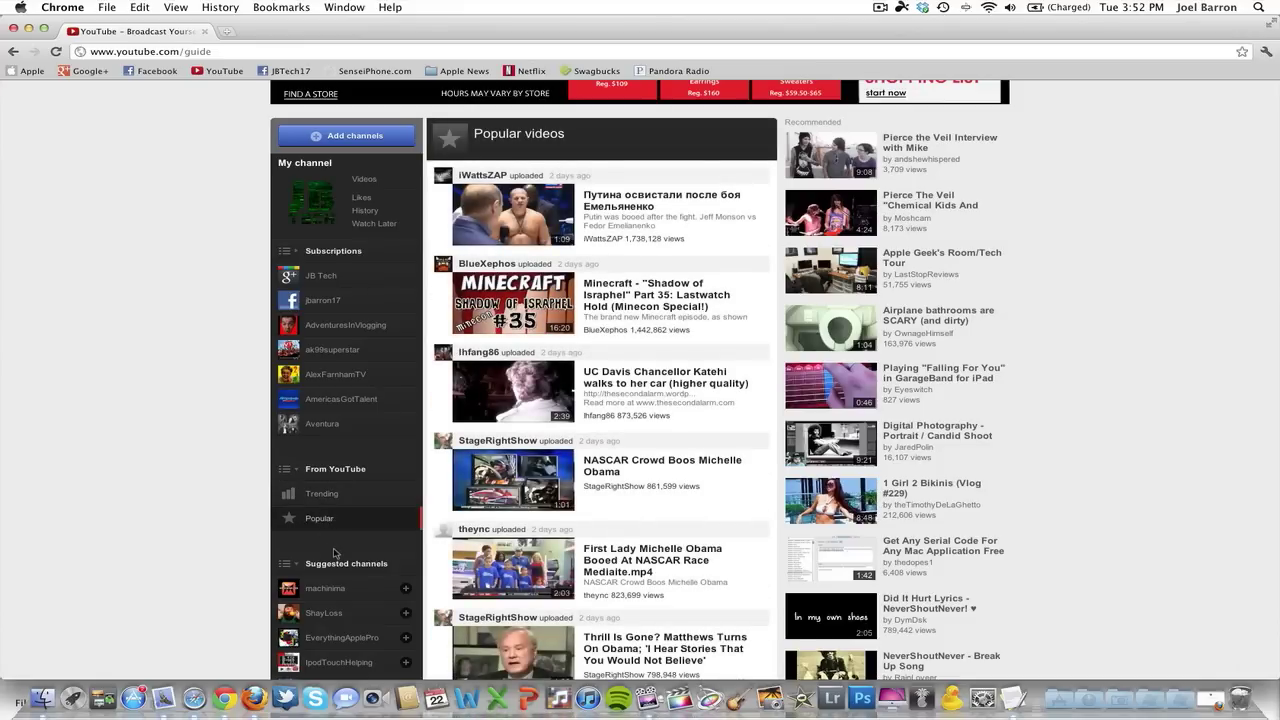
Step: Scroll through the Popular videos feed to its end, then reload the page
scroll(335, 555, down, 3)
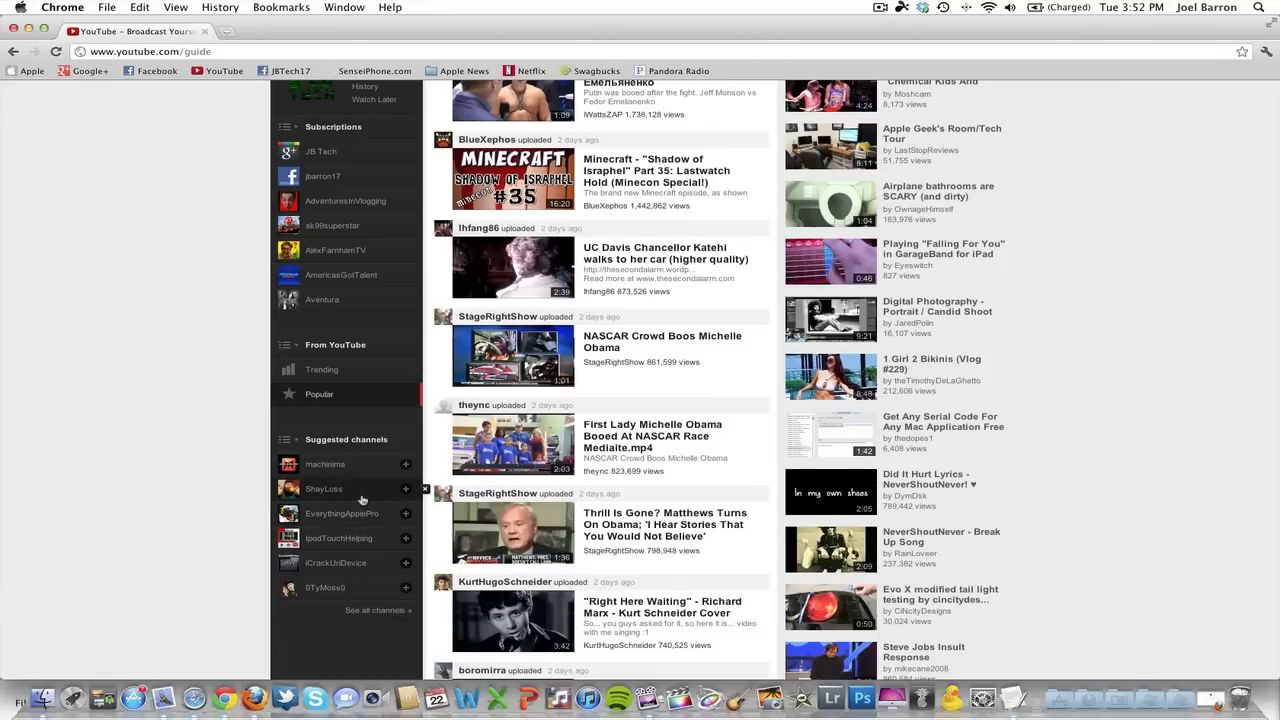
scroll(362, 500, up, 5)
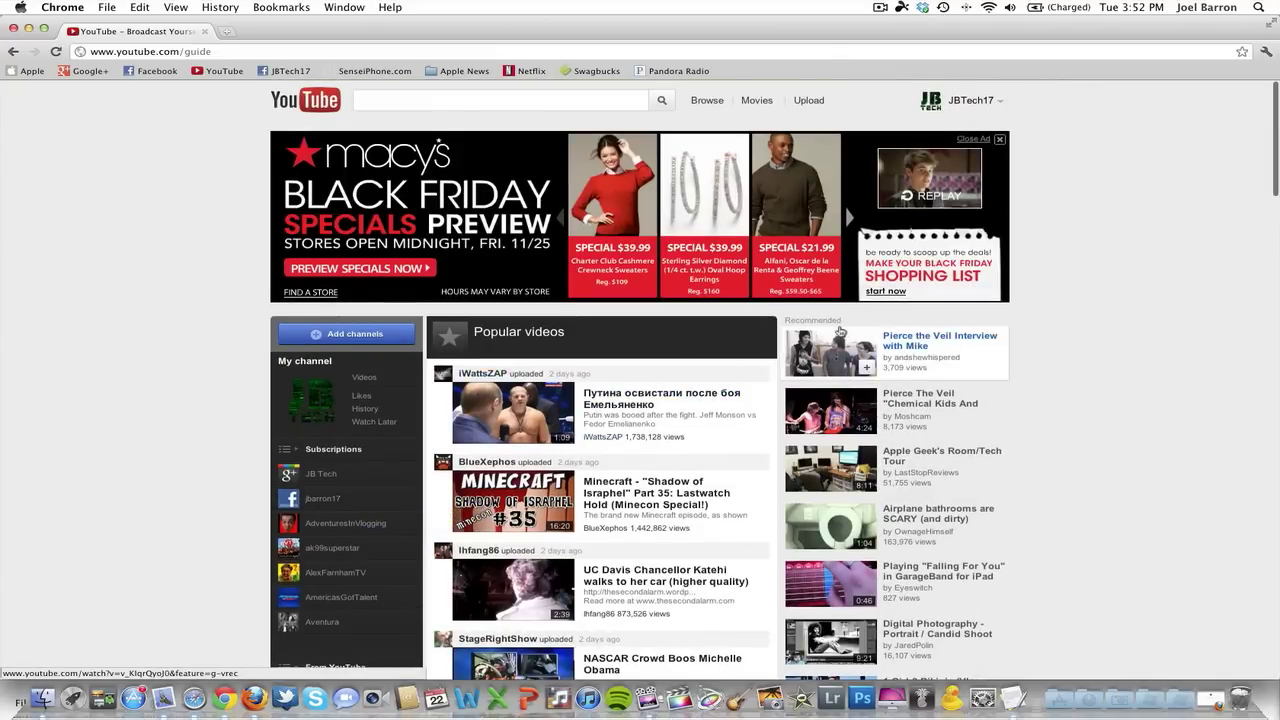
scroll(840, 332, down, 10)
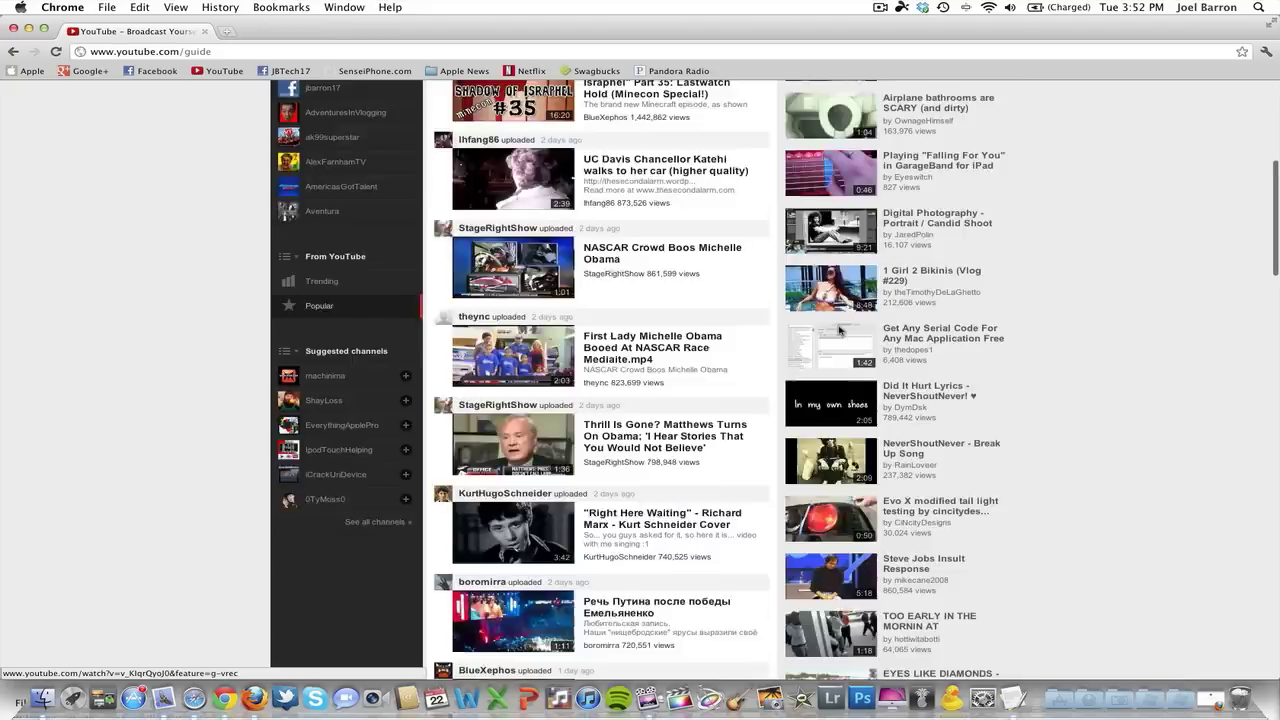
scroll(840, 331, down, 10)
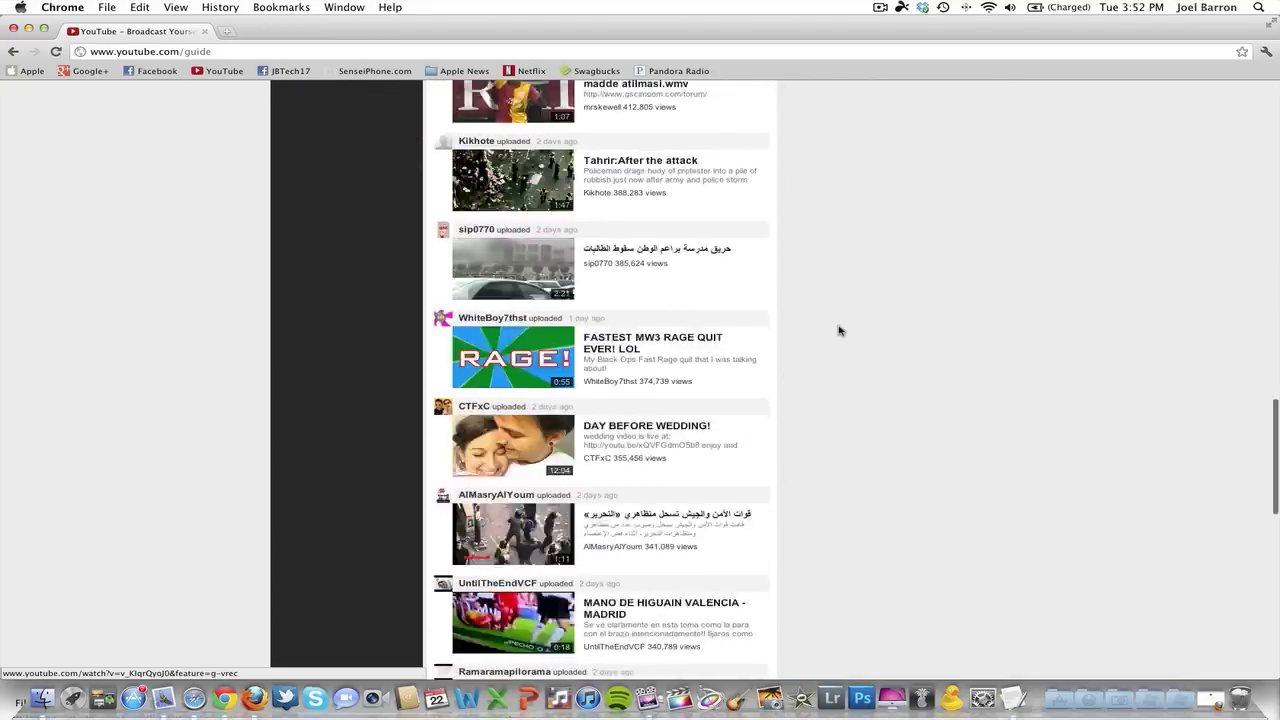
scroll(840, 331, down, 10)
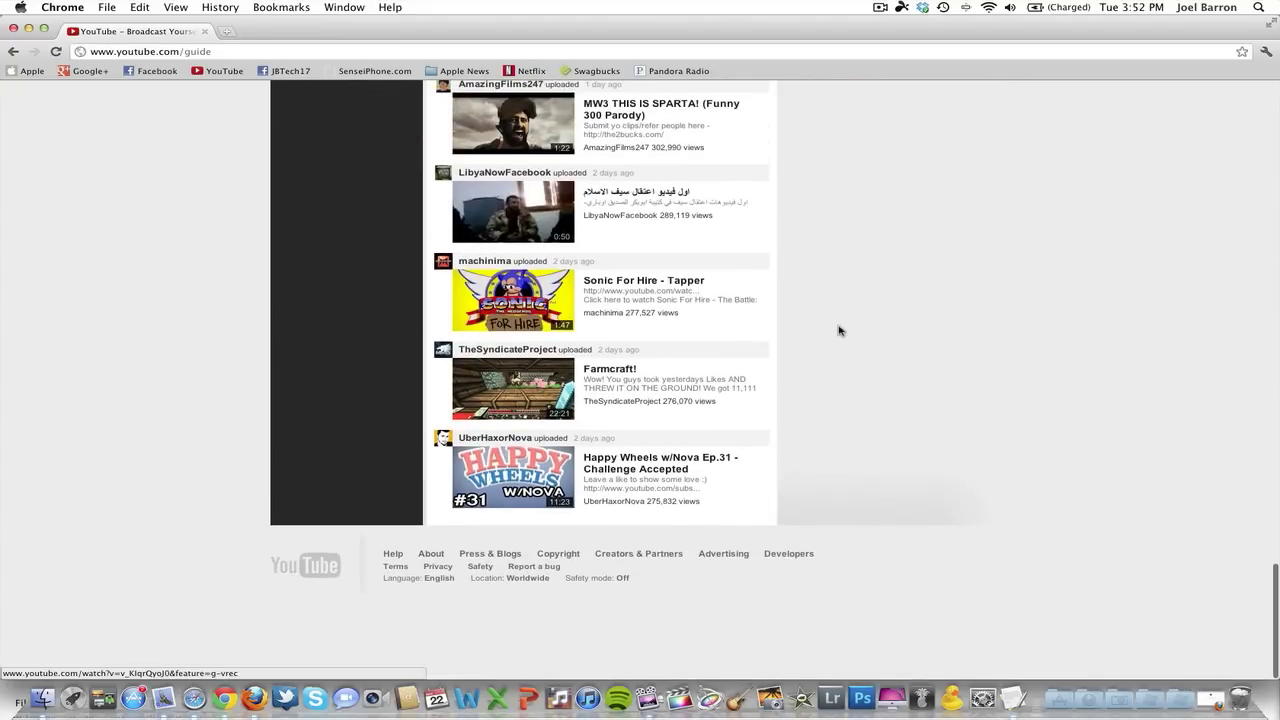
scroll(840, 331, up, 2)
click(215, 71)
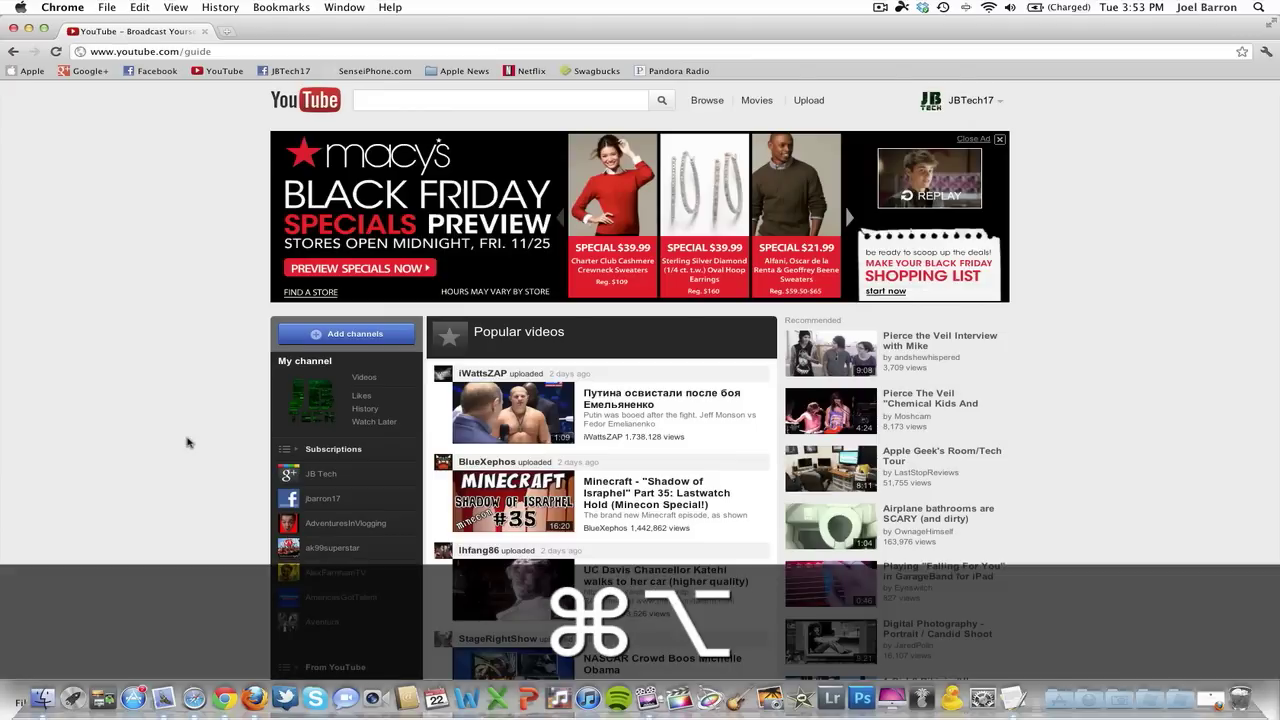
Step: Open Chrome's JavaScript console with Cmd+Option+J
key(super+alt+j)
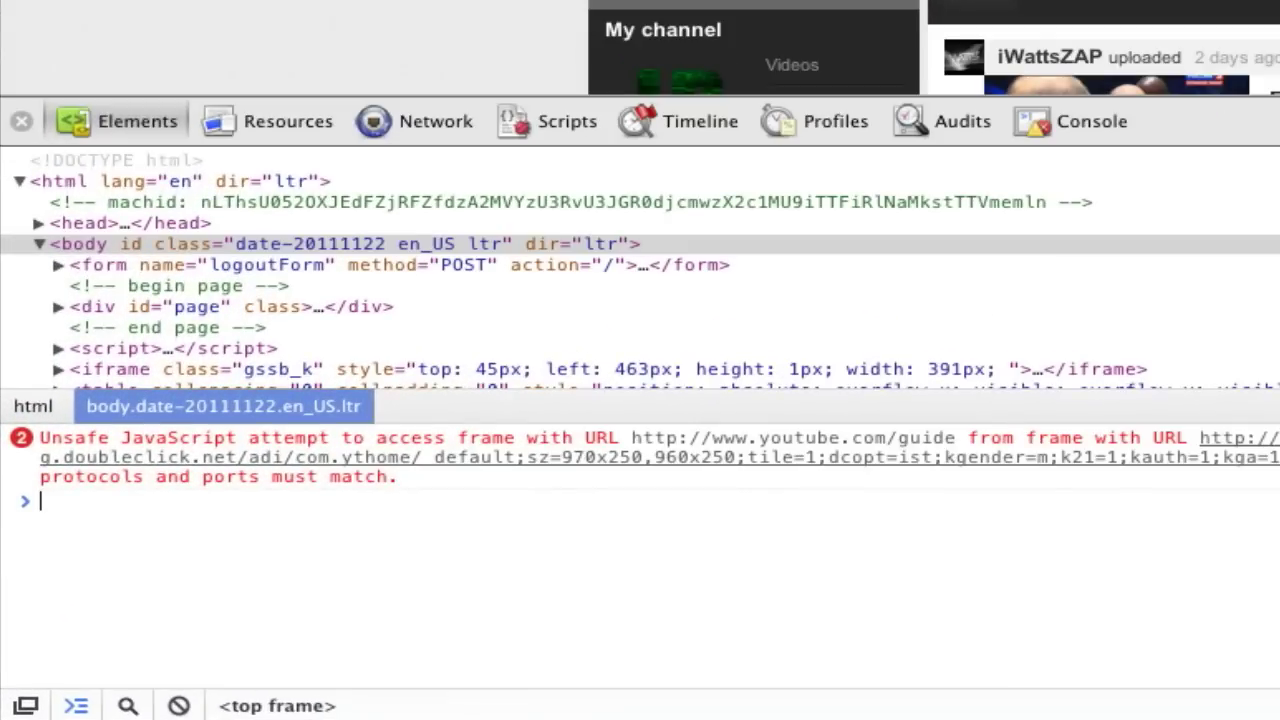
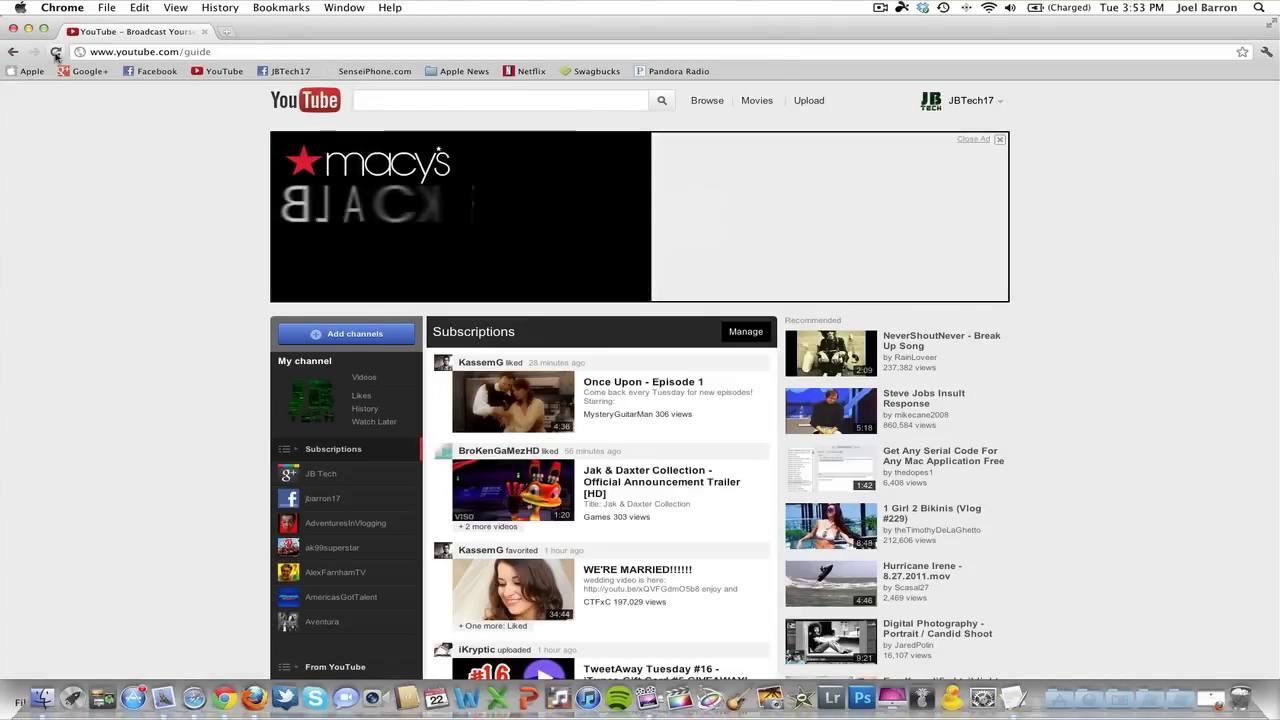
Step: Minimize the Chrome YouTube window so the desktop is showing
click(28, 28)
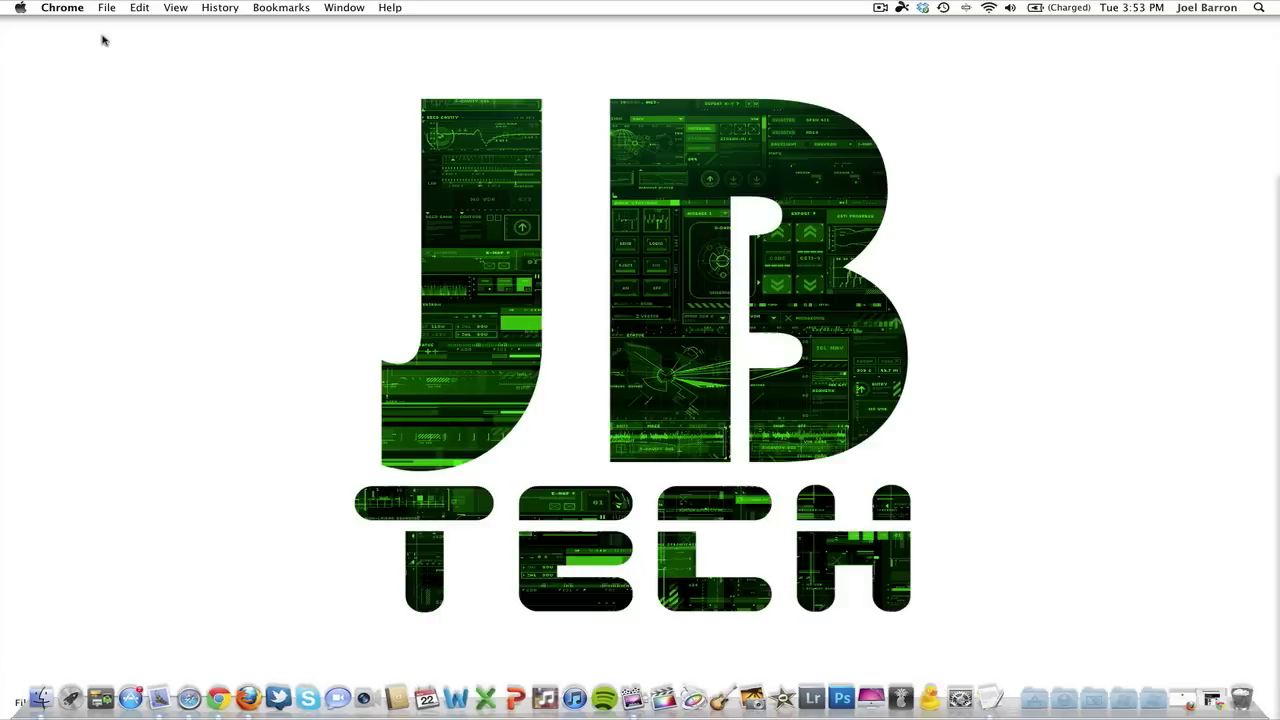
Step: Launch Firefox on the youtube.com/guide page and open its Web Console with Cmd+Shift+K
click(255, 600)
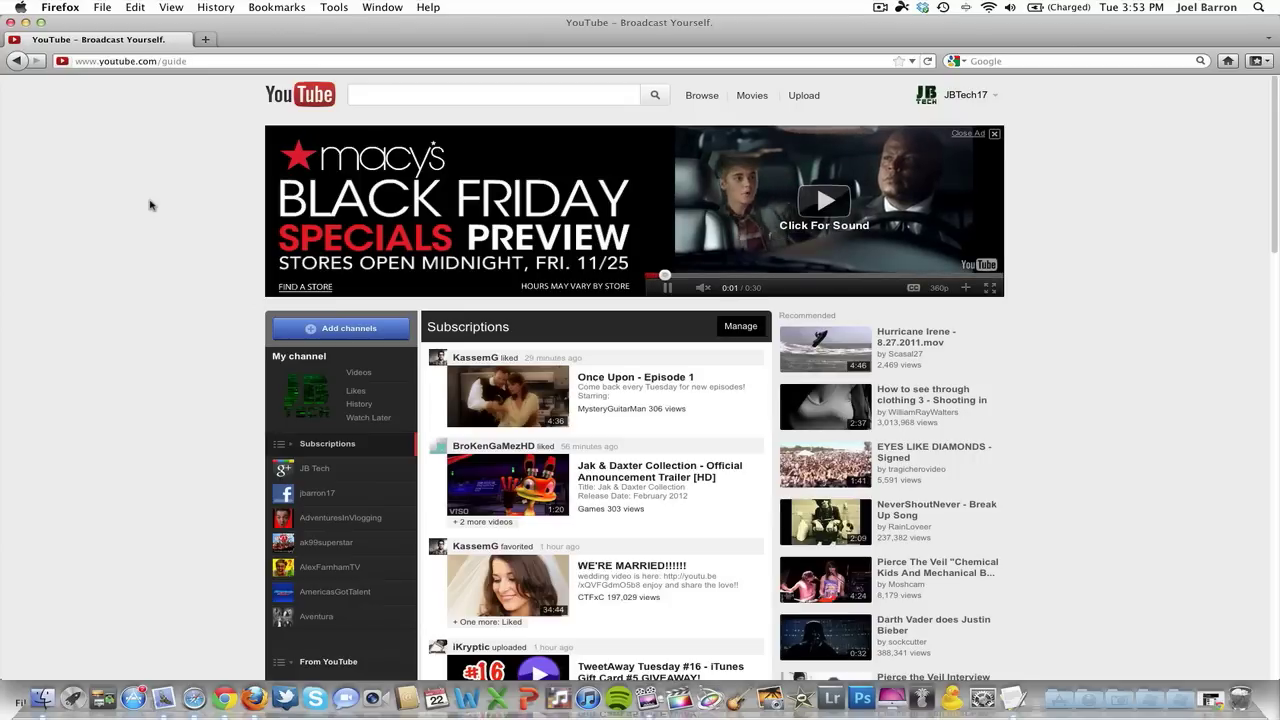
key(super+shift+k)
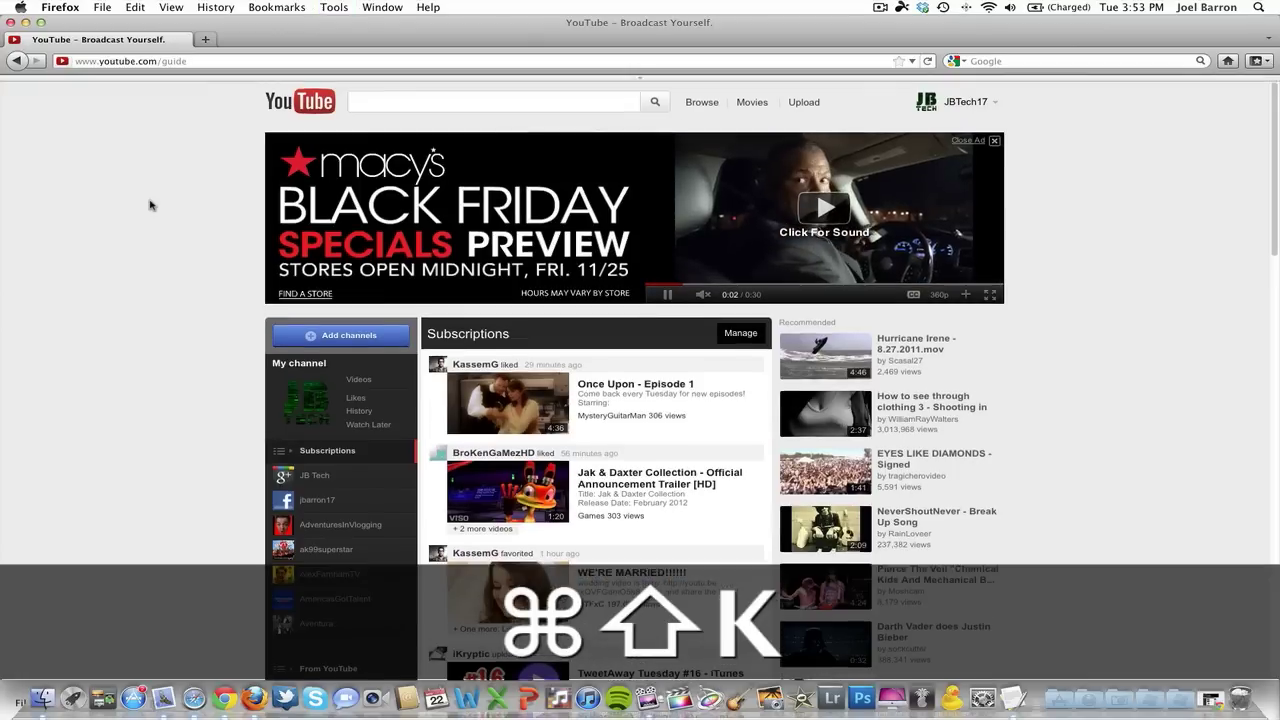
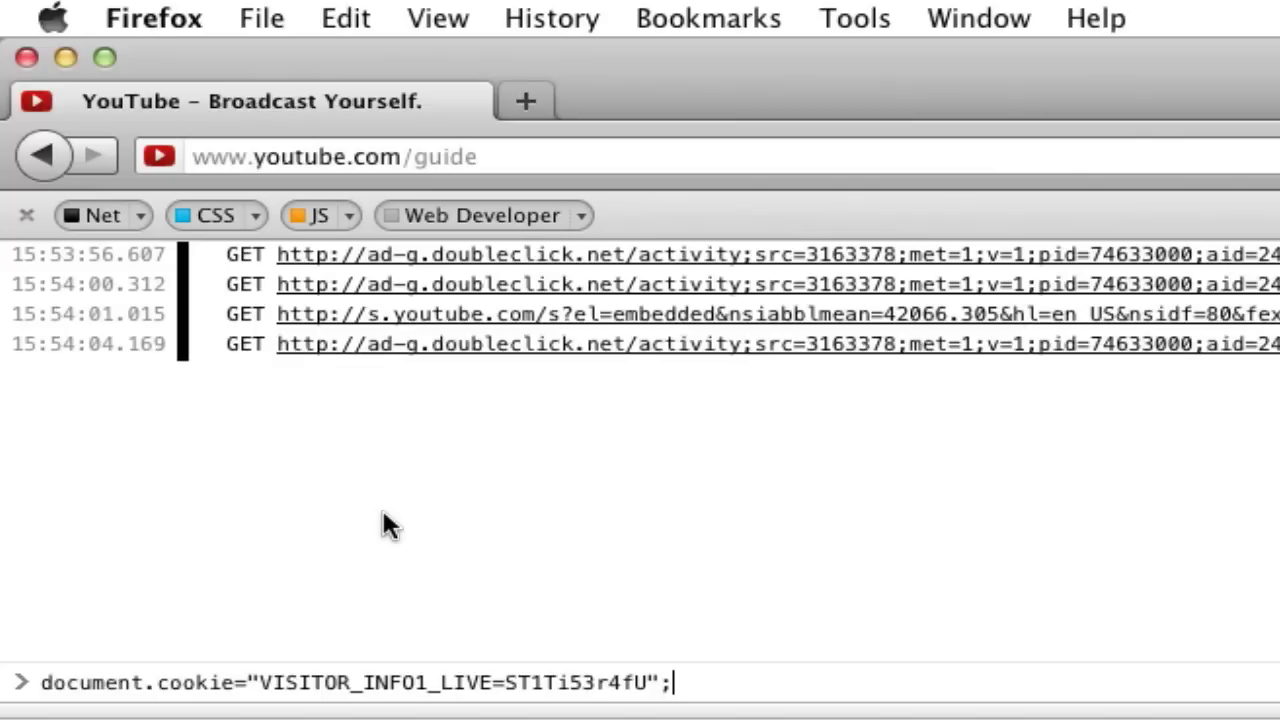
Step: Run the document.cookie command that sets YouTube's VISITOR_INFO1_LIVE cookie in the Web Console
key(Return)
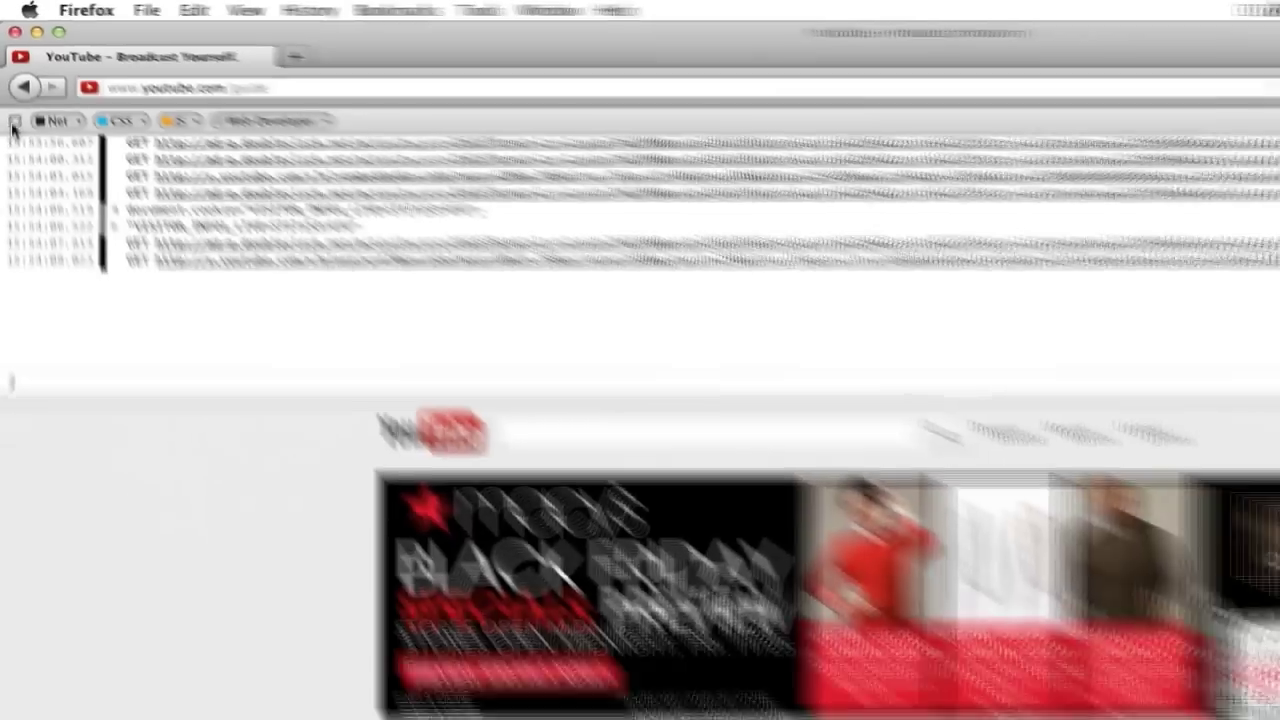
Step: Close the Web Console and reload the YouTube guide page to apply the cookie
click(24, 217)
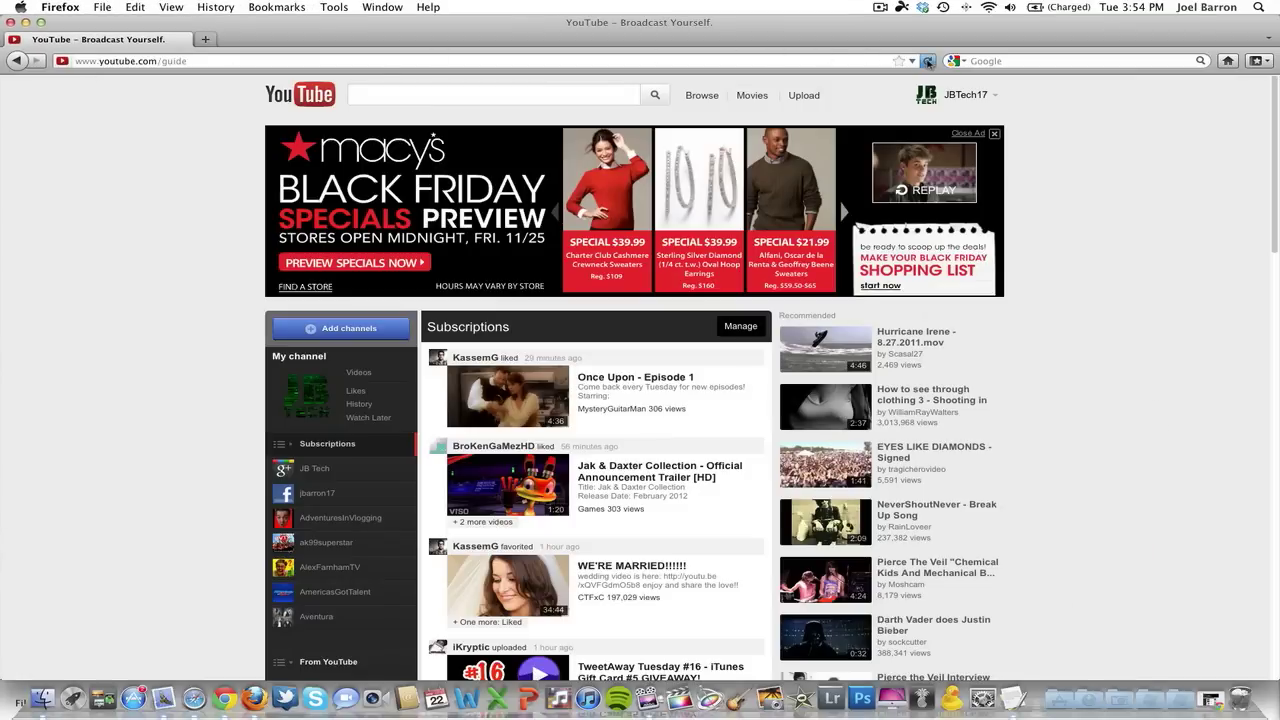
click(928, 61)
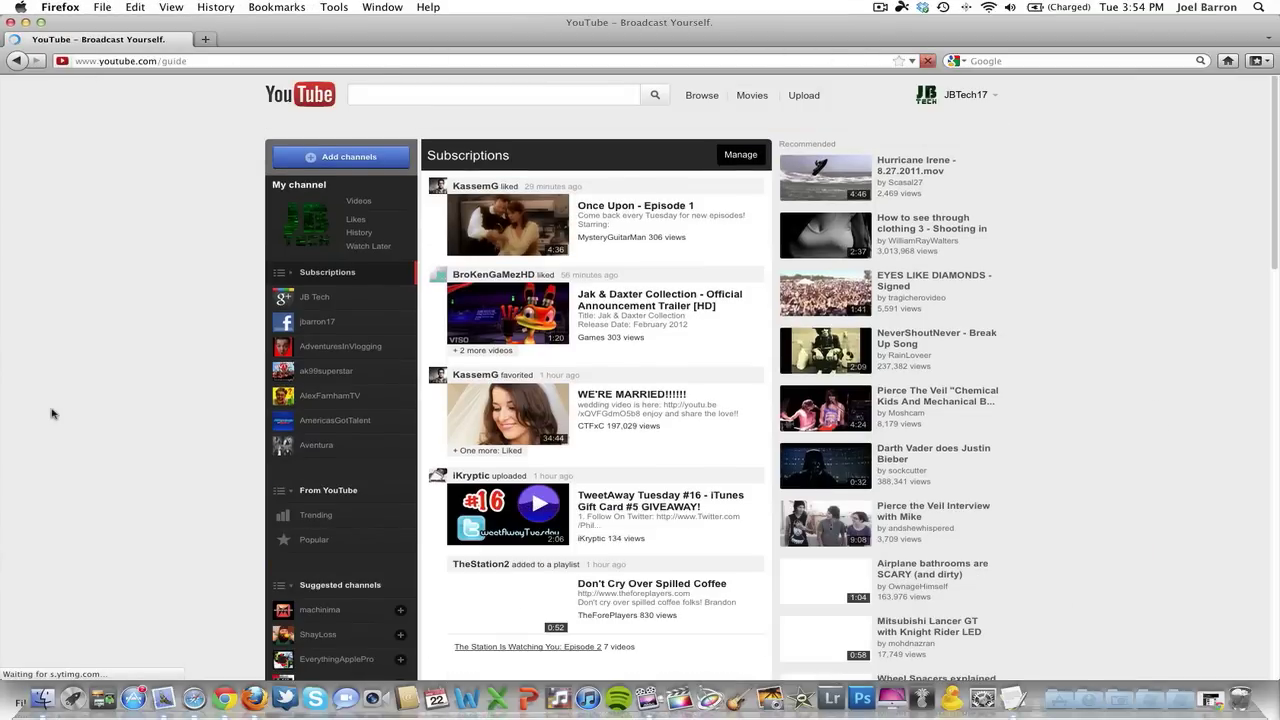